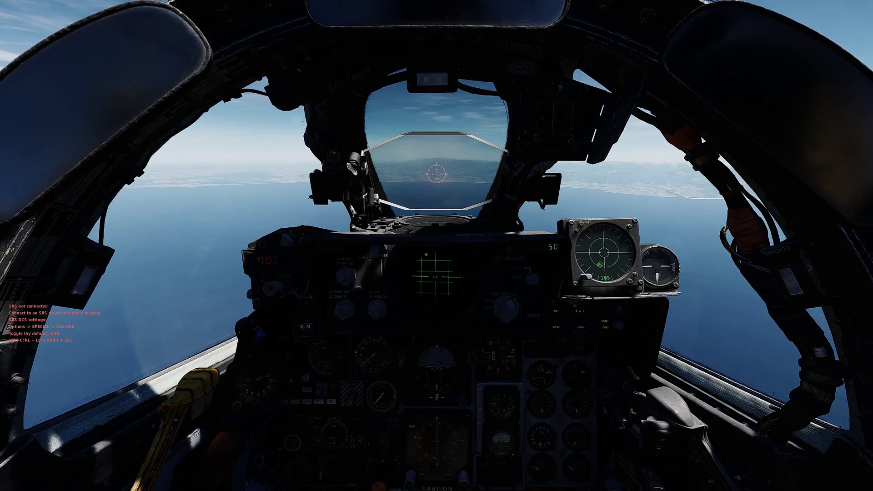
# - Check the outside view, then open the F-4E control bindings from the game menu
pyautogui.press('F2')
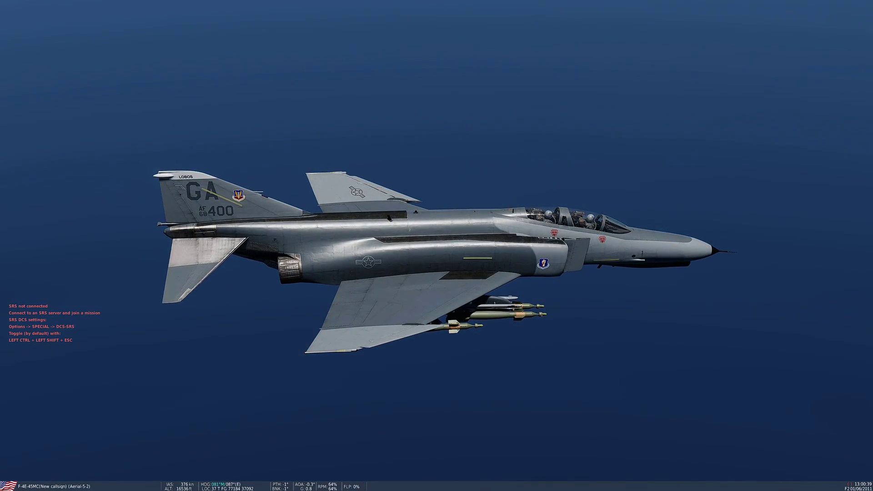
pyautogui.press('F1')
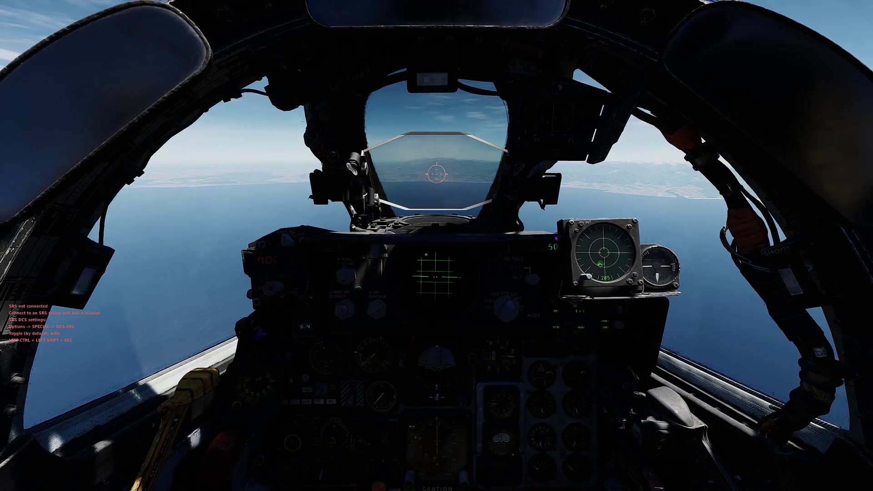
pyautogui.press('Escape')
pyautogui.click(437, 269)
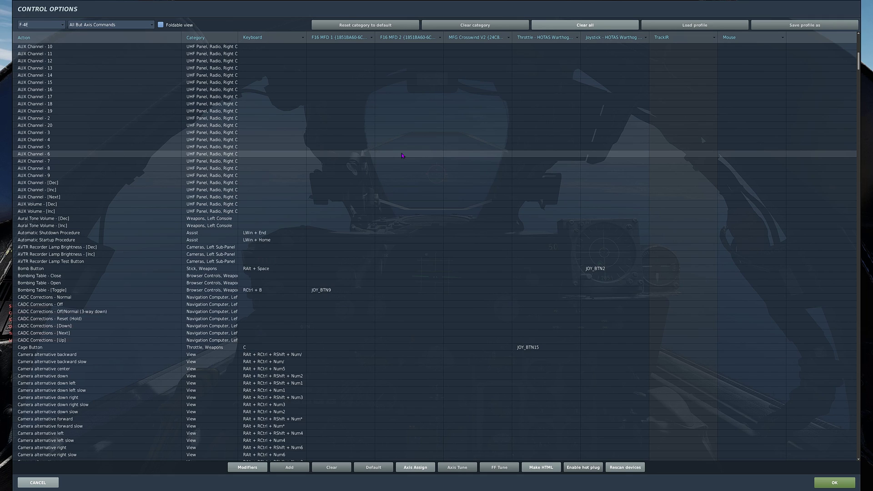
pyautogui.scroll(-5, 403, 156)
pyautogui.scroll(-3, 403, 156)
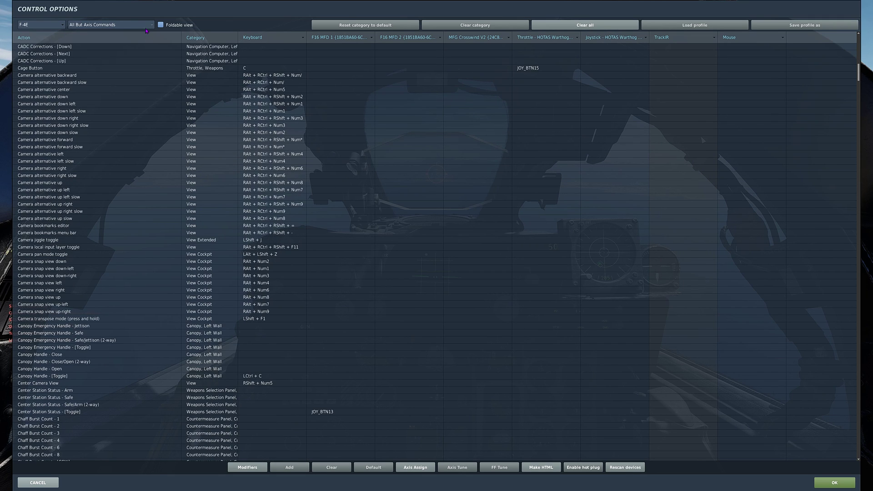
# - Remove the category filter, search commands for 'jester', then clear the search
pyautogui.click(146, 26)
pyautogui.click(95, 39)
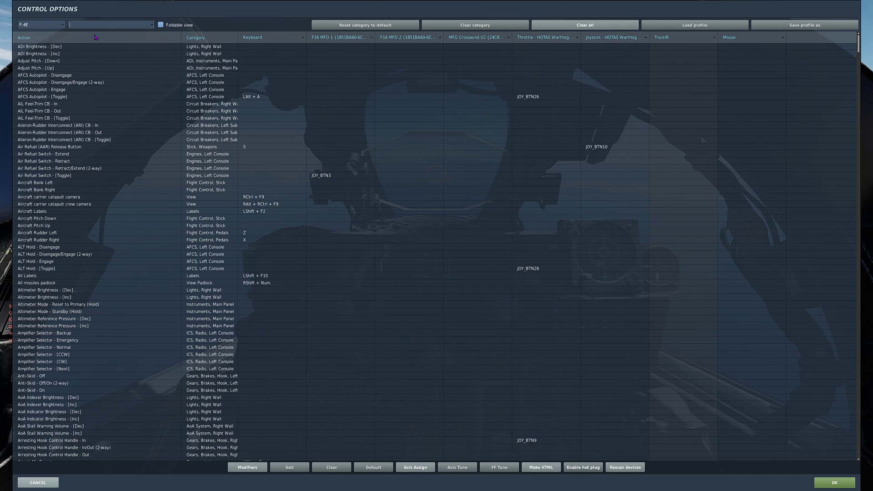
pyautogui.write('jester')
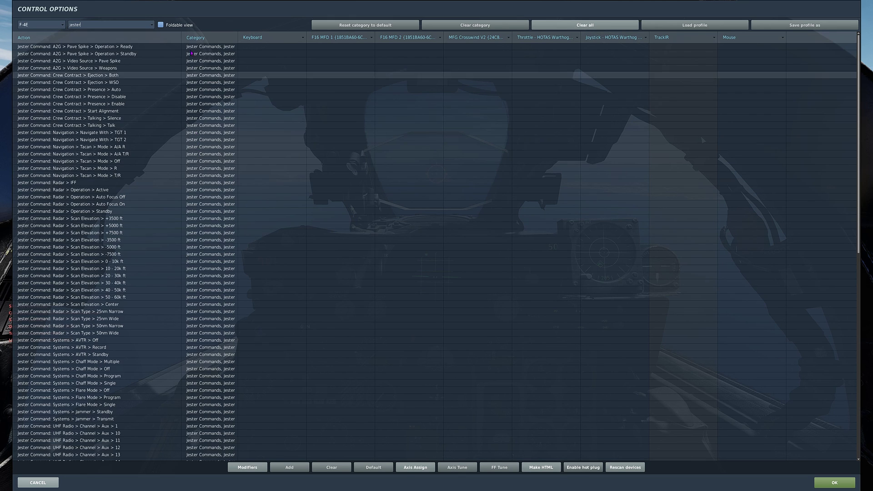
pyautogui.click(156, 25)
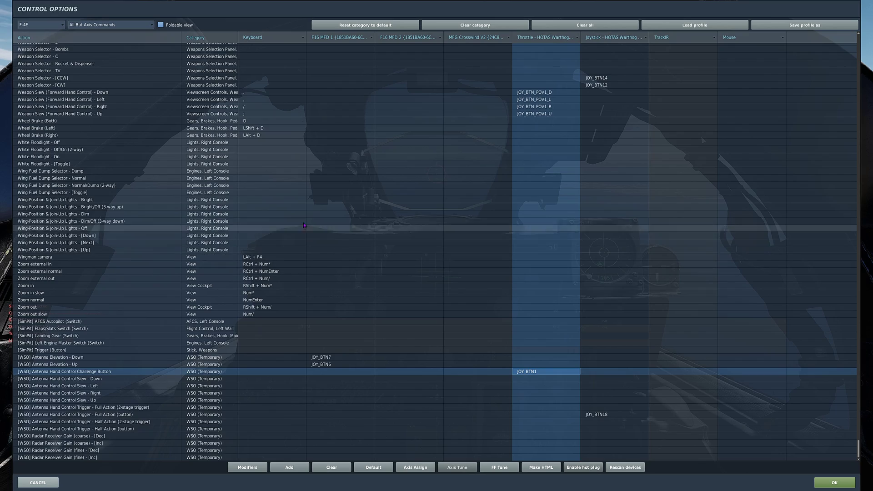
pyautogui.scroll(5, 287, 136)
pyautogui.scroll(5, 273, 102)
pyautogui.scroll(3, 266, 89)
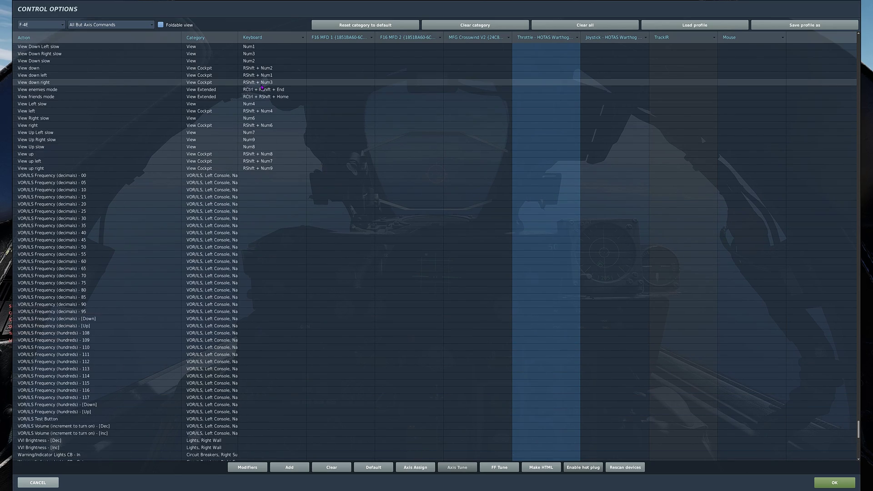
pyautogui.scroll(2, 262, 87)
pyautogui.scroll(-5, 261, 87)
pyautogui.scroll(-8, 269, 123)
pyautogui.scroll(-8, 279, 159)
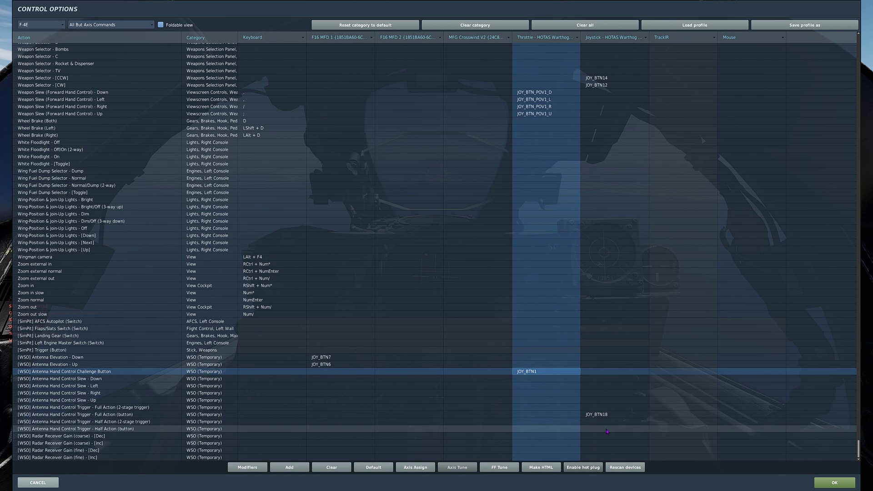
# - Bind JOY_BTN16 to '[WSO] Antenna Hand Control Trigger - Half Action' and list axis commands
pyautogui.doubleClick(606, 428)
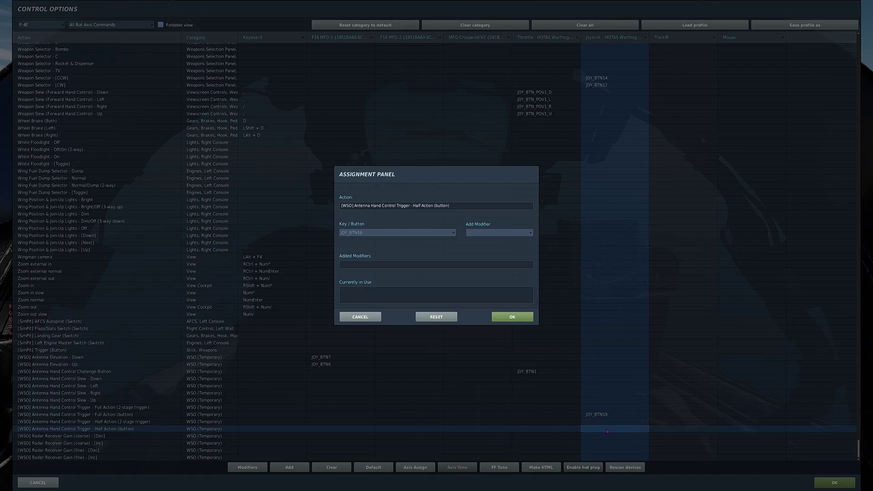
pyautogui.click(514, 319)
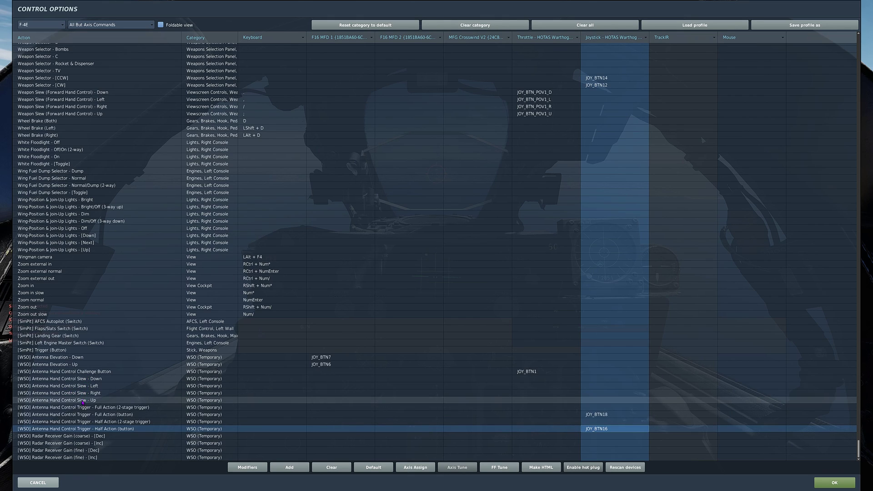
pyautogui.click(416, 467)
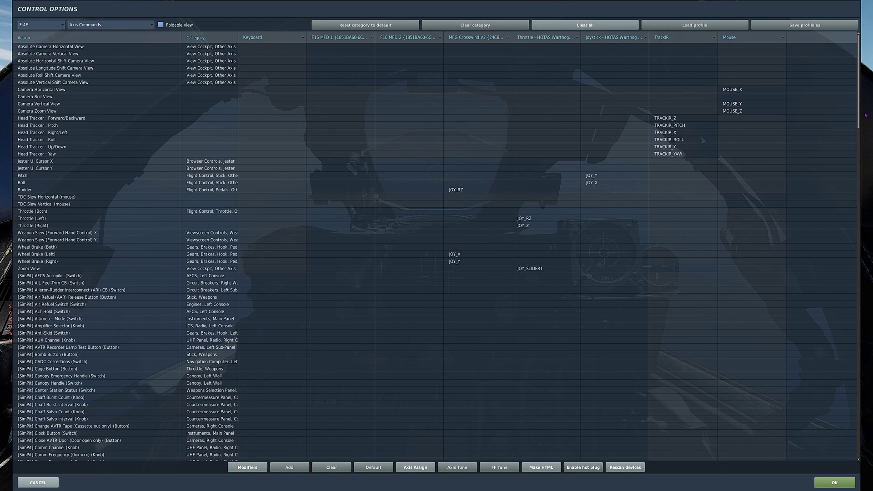
pyautogui.scroll(-10, 273, 120)
pyautogui.scroll(-10, 564, 273)
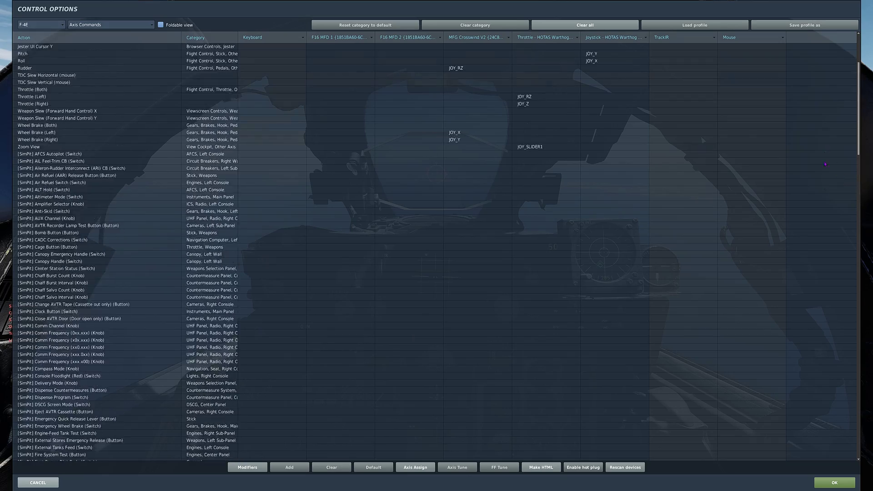
pyautogui.scroll(-10, 565, 341)
pyautogui.scroll(-10, 565, 409)
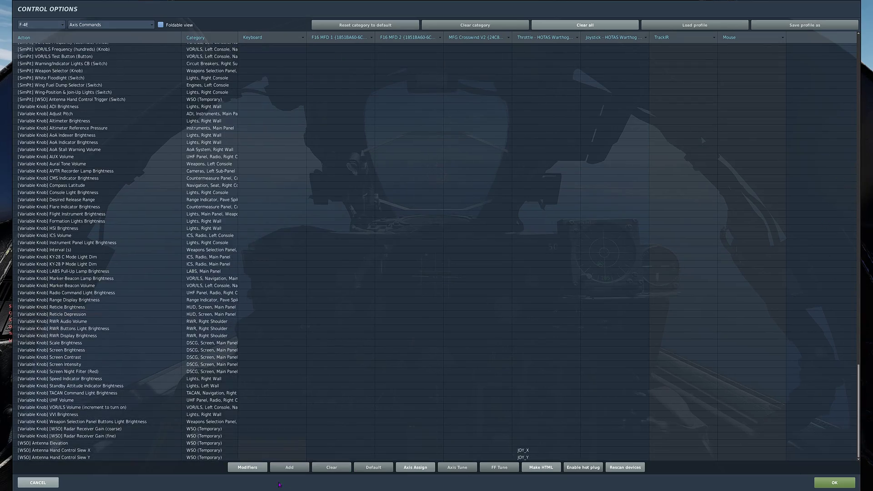
# - Open the Axis Tune curve for the JOY_X binding of [WSO] Antenna Hand Control Slew X
pyautogui.click(87, 452)
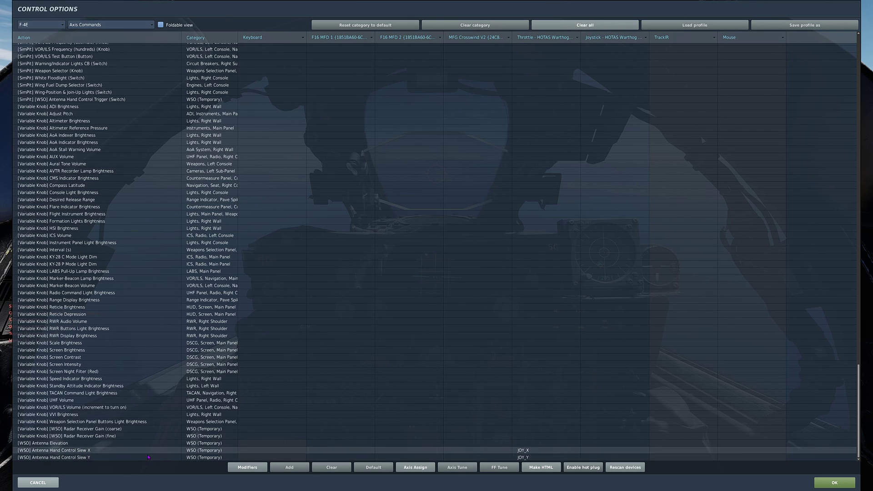
pyautogui.click(522, 451)
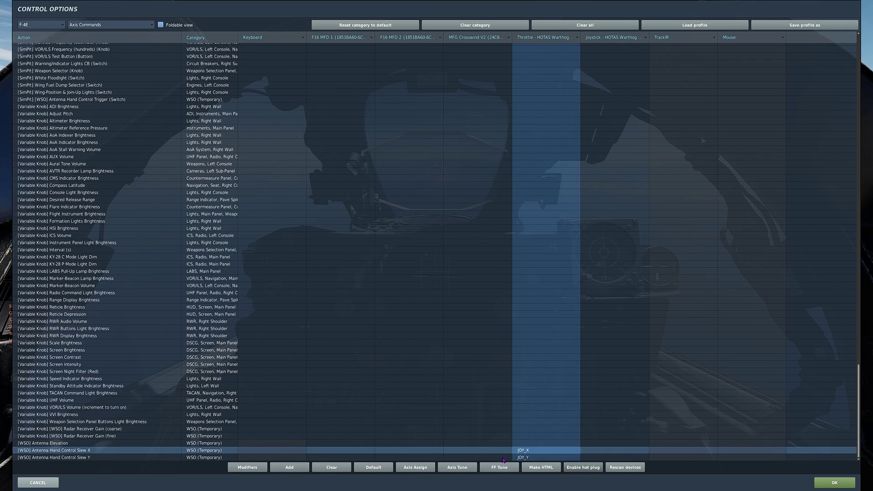
pyautogui.click(457, 467)
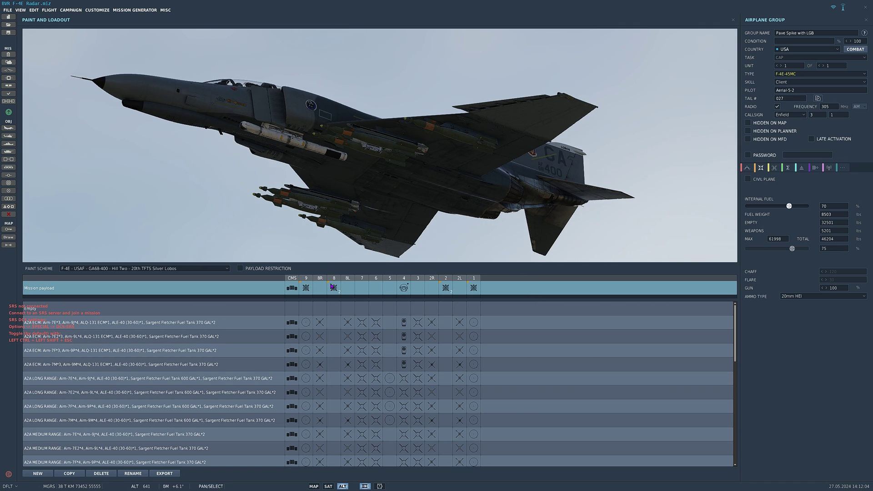
# - Accept laser seeker code 1688 on the station 9 GBU-12
pyautogui.click(304, 287)
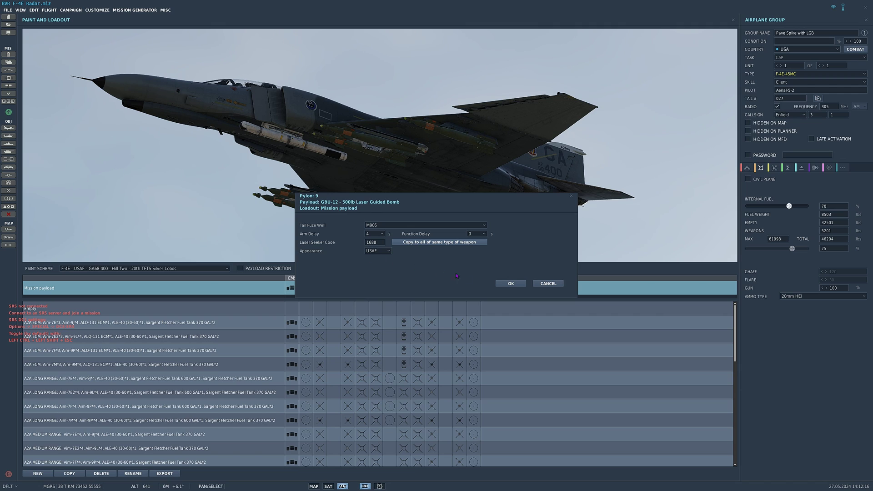
pyautogui.click(510, 285)
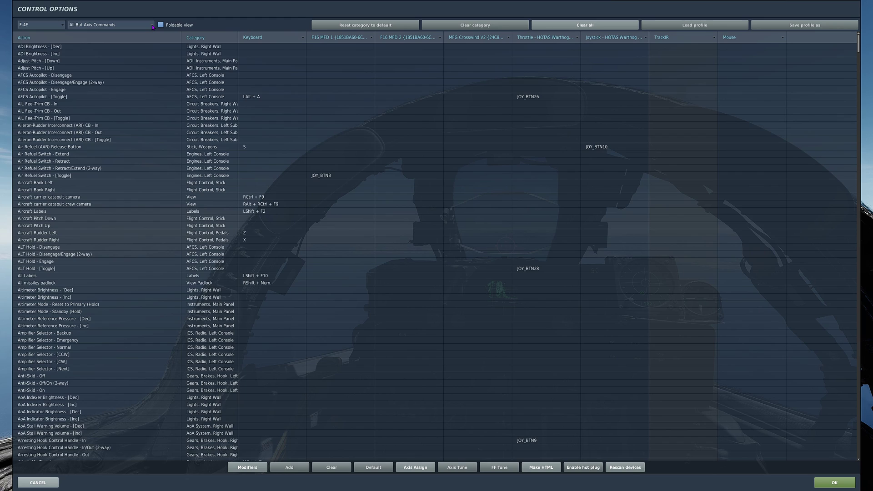
# - Narrow the bindings category to WSO (Temporary)
pyautogui.click(152, 26)
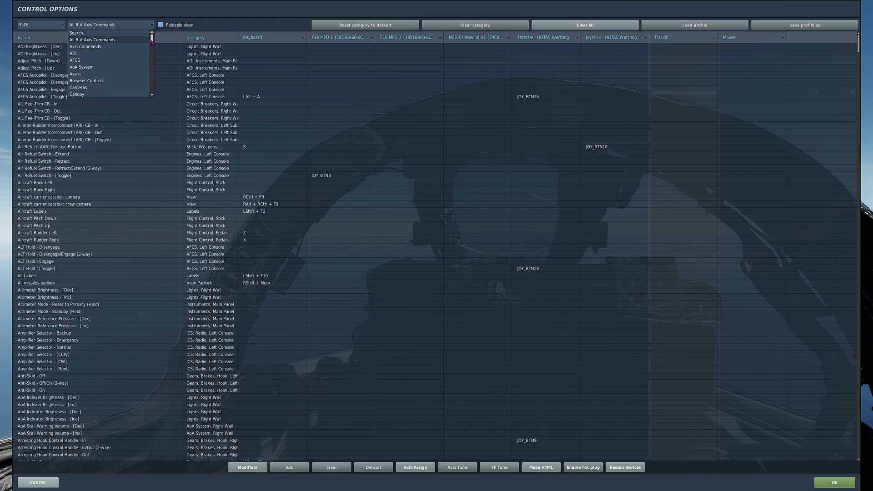
pyautogui.moveTo(153, 40); pyautogui.dragTo(152, 89)
pyautogui.click(102, 95)
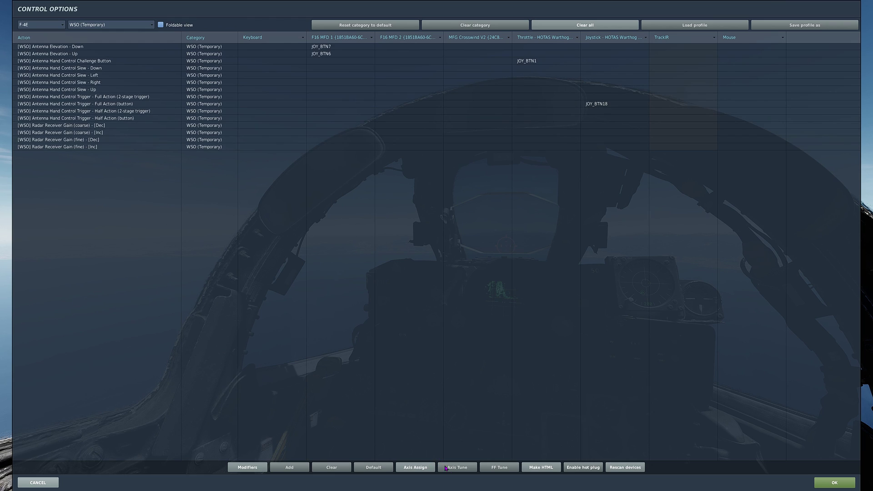
# - Inspect the WSO antenna slew Y and X throttle bindings and the slew X axis tuning
pyautogui.click(416, 467)
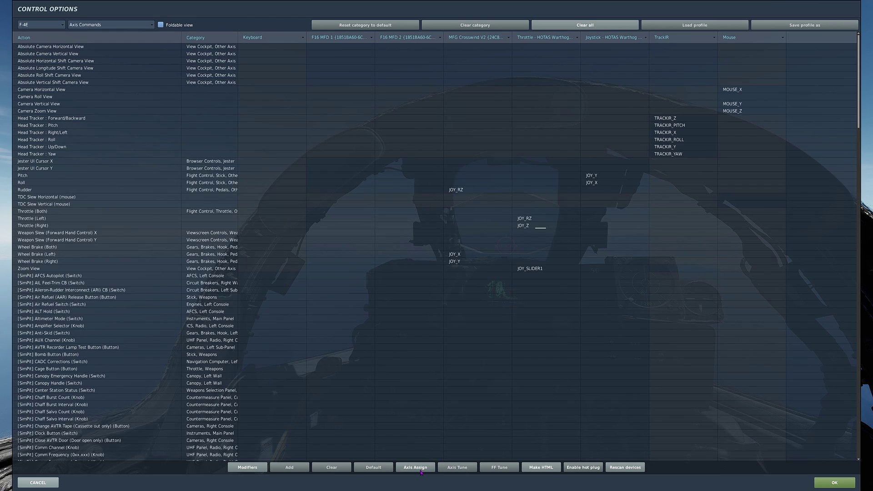
pyautogui.moveTo(859, 83); pyautogui.dragTo(859, 409)
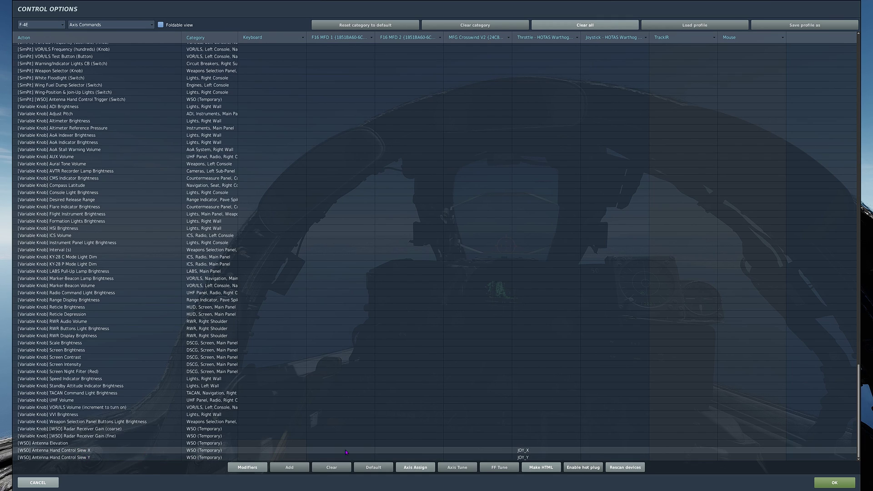
pyautogui.click(528, 457)
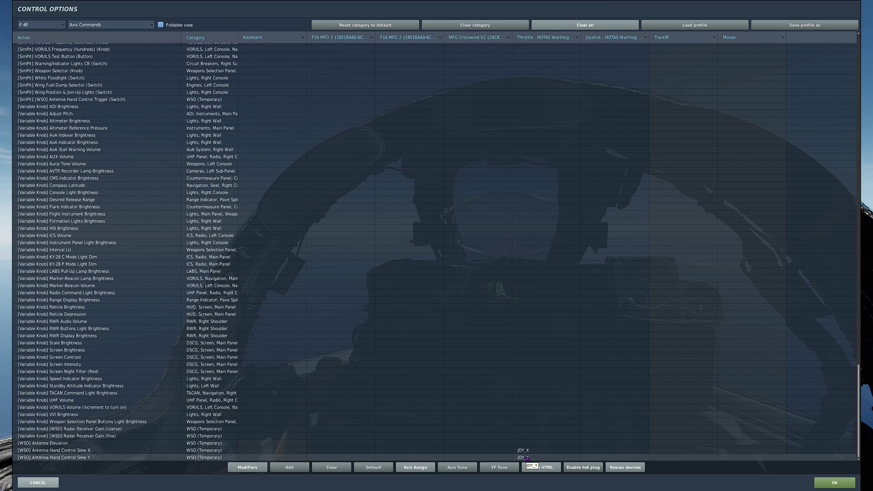
pyautogui.click(526, 451)
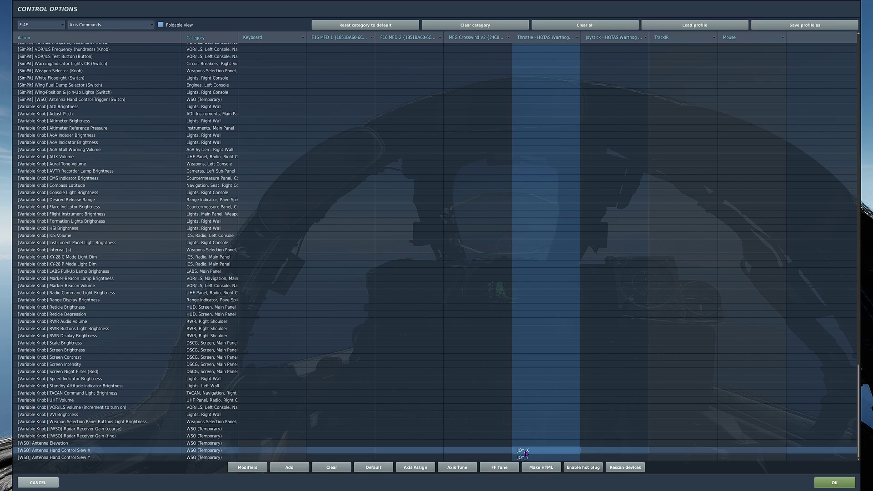
pyautogui.click(458, 468)
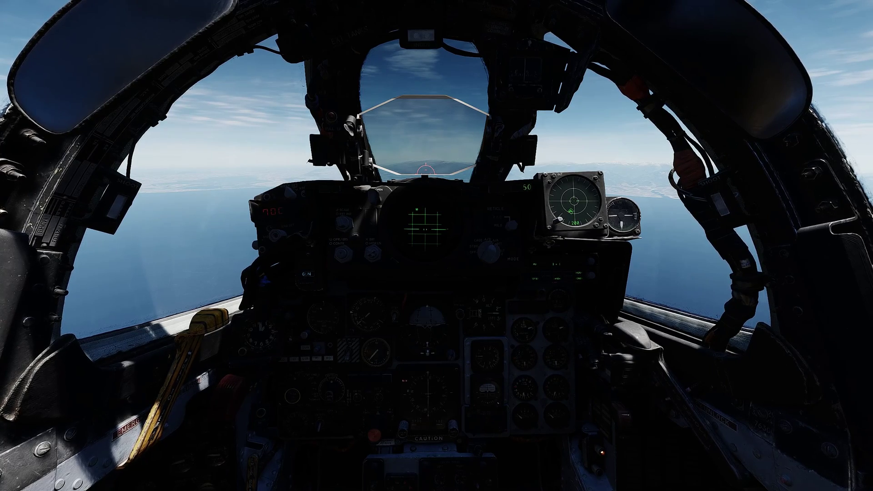
# - Have Jester open Air To Ground, then Pave Spike options toward laser code 1688
pyautogui.press('a')
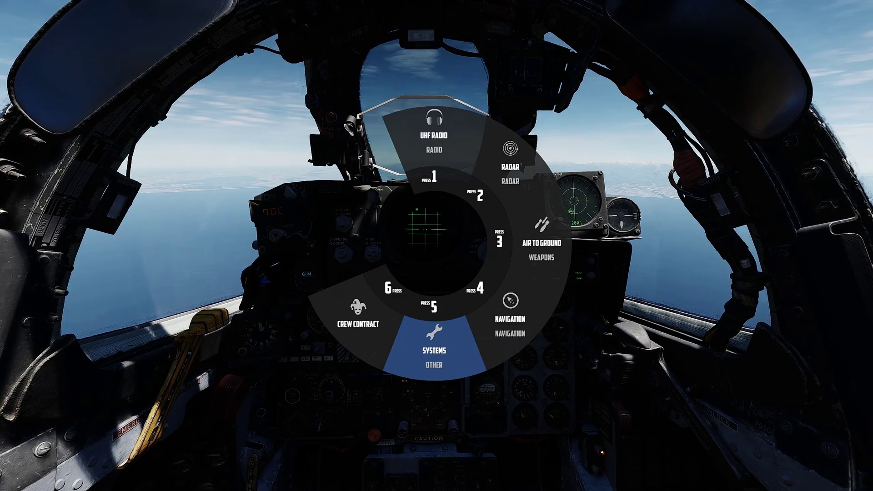
pyautogui.press('6')
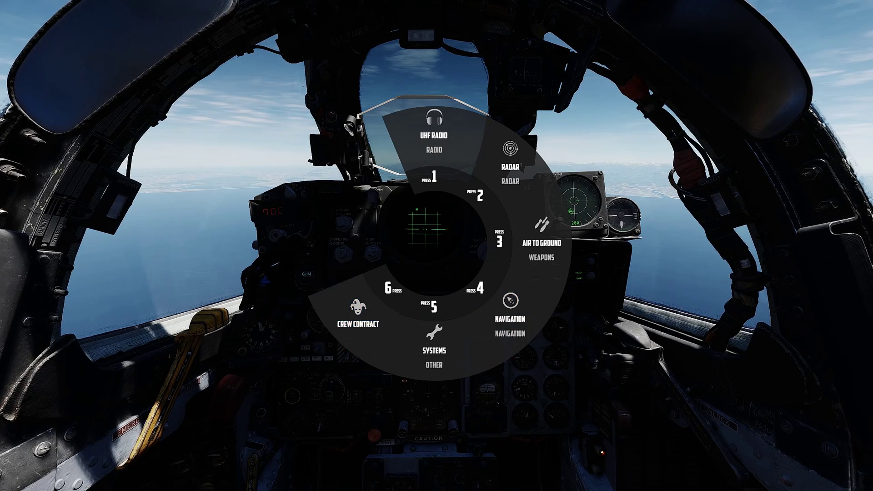
pyautogui.press('3')
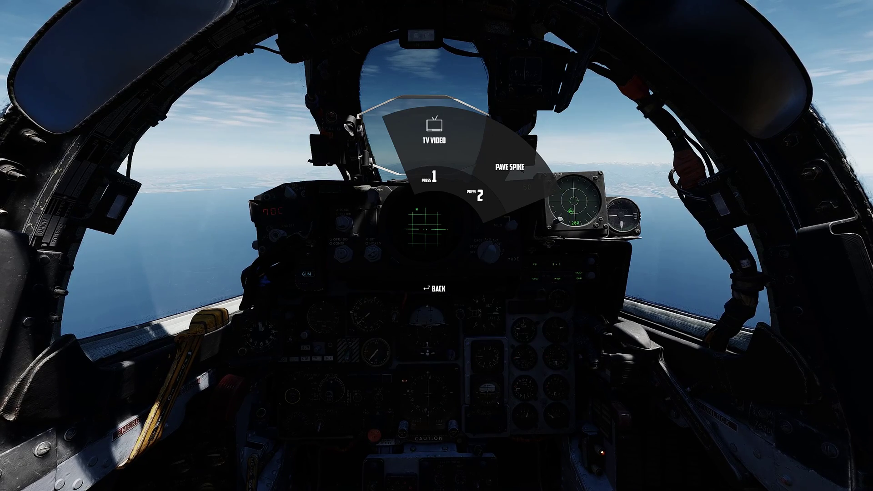
pyautogui.press('2')
pyautogui.press('2')
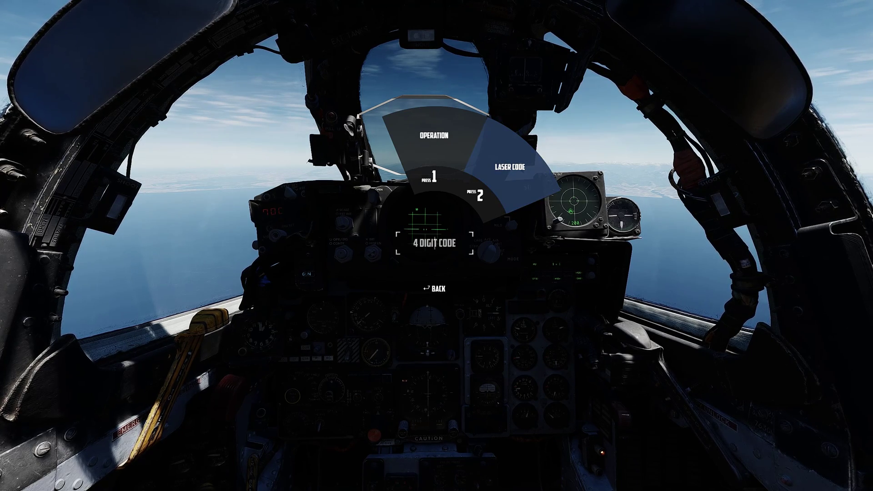
pyautogui.write('1')
pyautogui.write('88')
pyautogui.write('2')
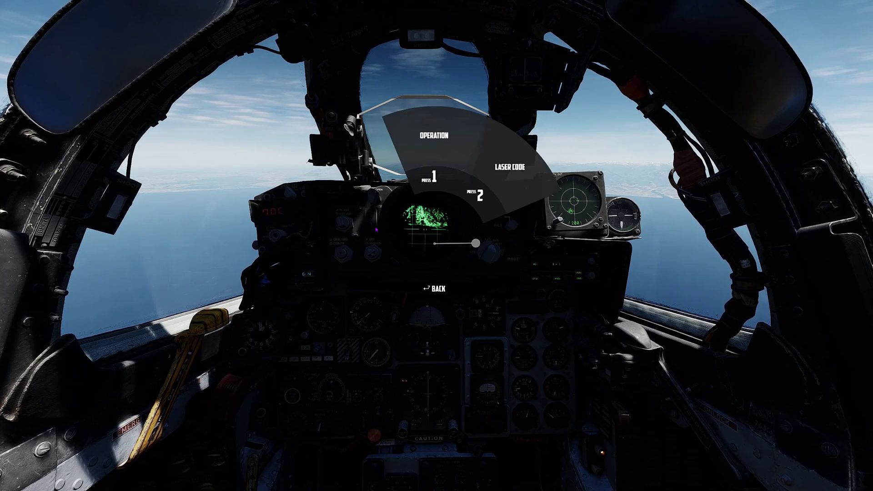
pyautogui.press('1')
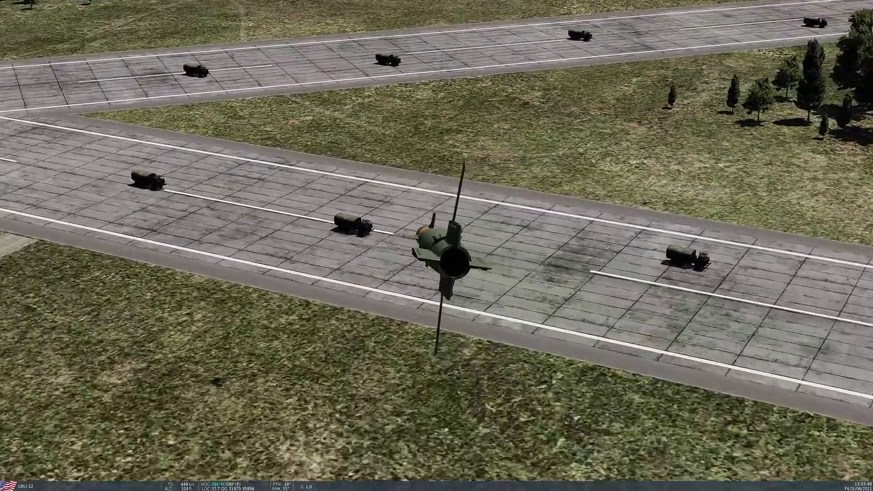
# - Return to the cockpit view after the GBU-12 damages the KAMAZ truck
pyautogui.press('F1')
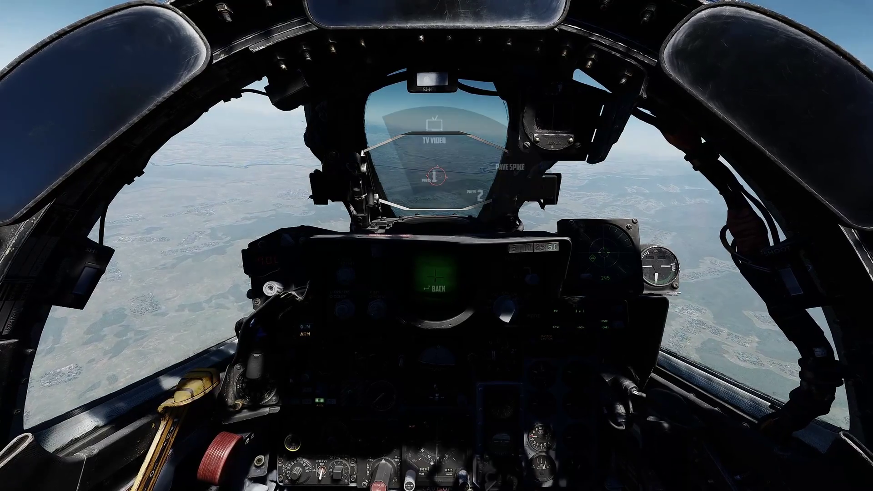
# - Pick Jester's Air To Ground option to show the TV Video and Pave Spike choices
pyautogui.press('1')
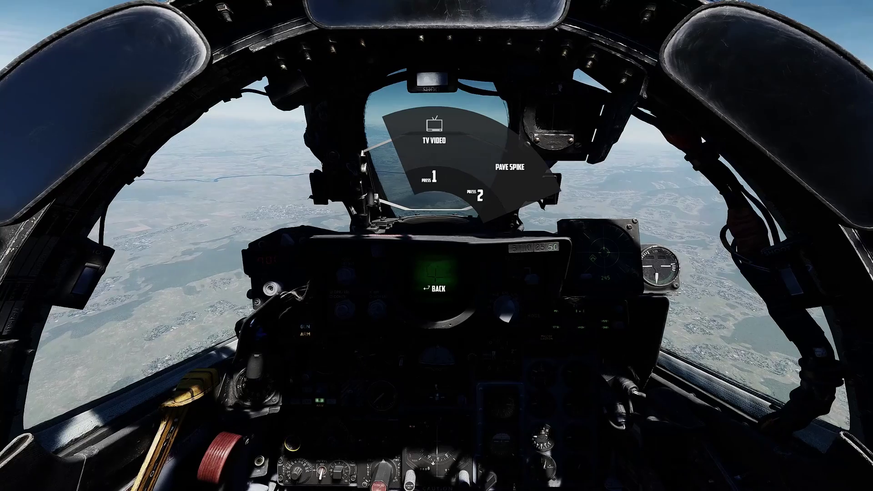